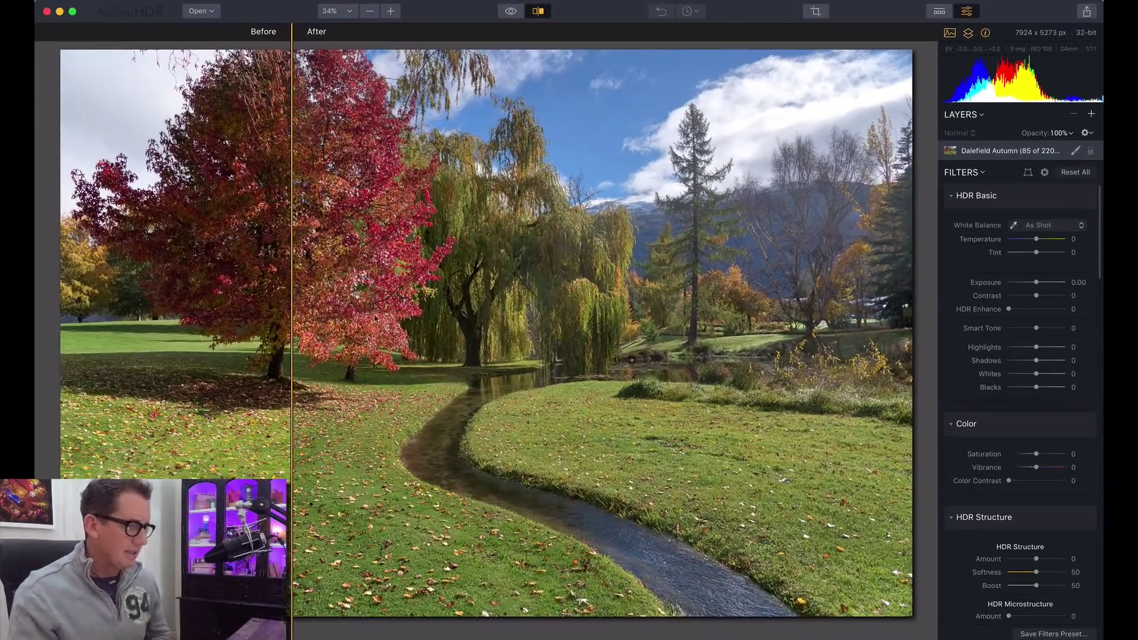
# Step: Compare the before and after versions of the autumn photo by moving the split divider across the red tree
pyautogui.moveTo(292, 422); pyautogui.dragTo(291, 239)
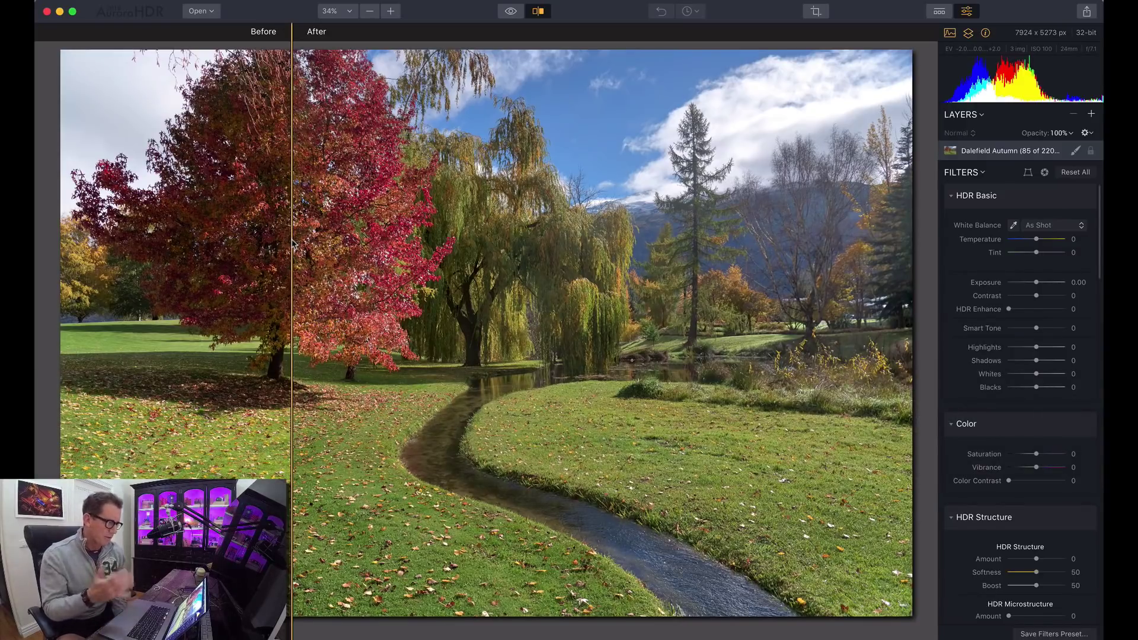
pyautogui.moveTo(289, 368); pyautogui.dragTo(267, 289)
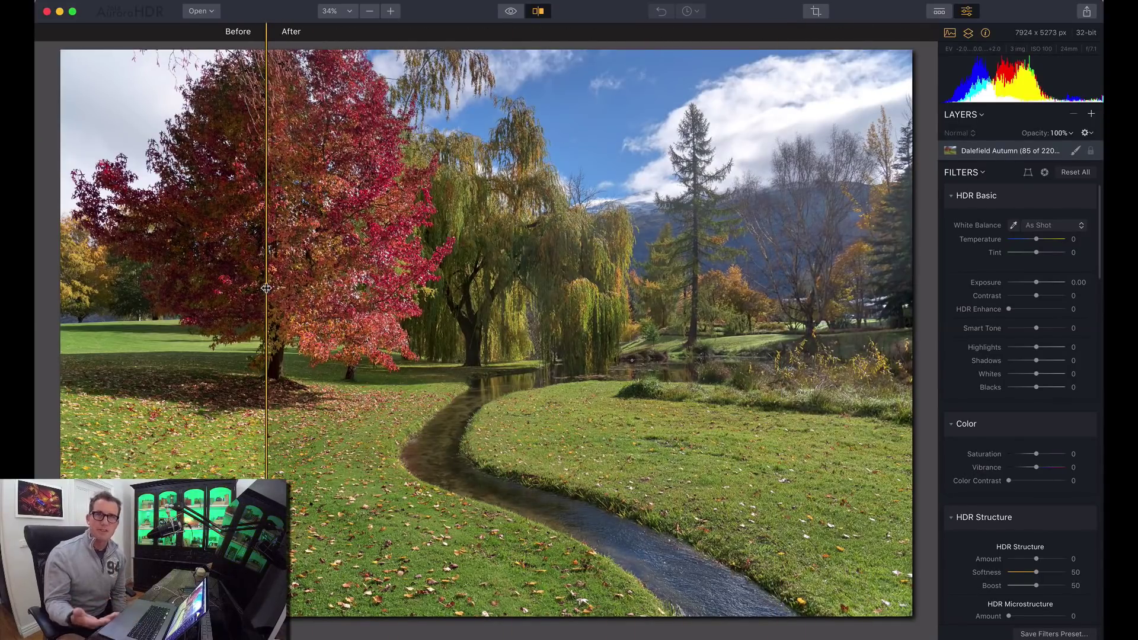
pyautogui.moveTo(276, 286); pyautogui.dragTo(217, 168)
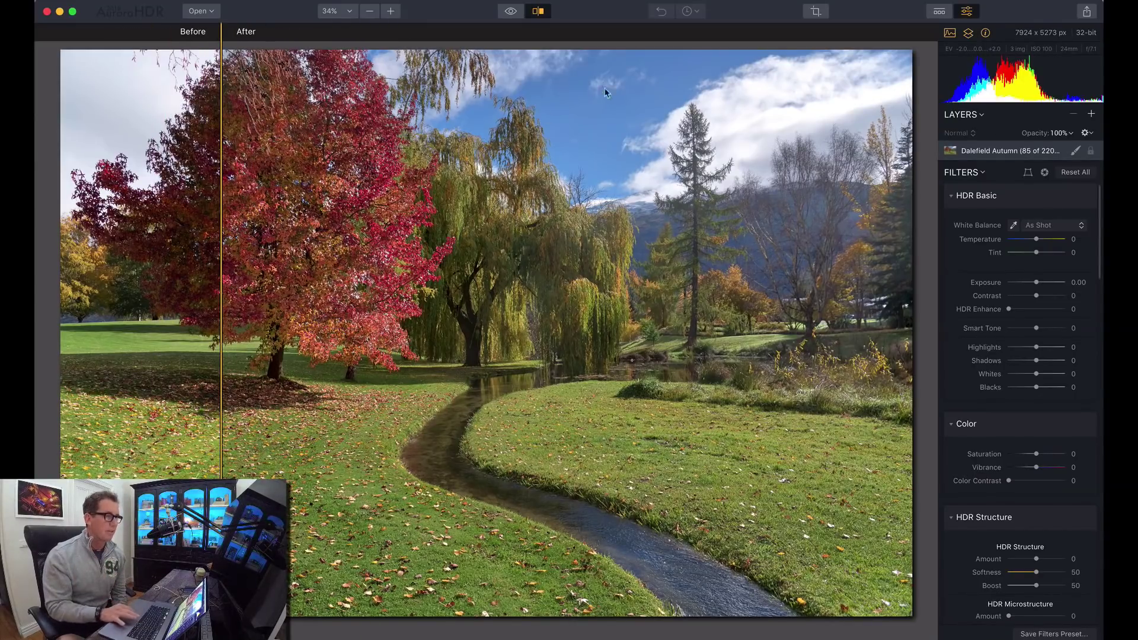
# Step: Turn off the before/after comparison and set HDR Enhance to 43 and Smart Tone to 25 on the base photo
pyautogui.click(539, 11)
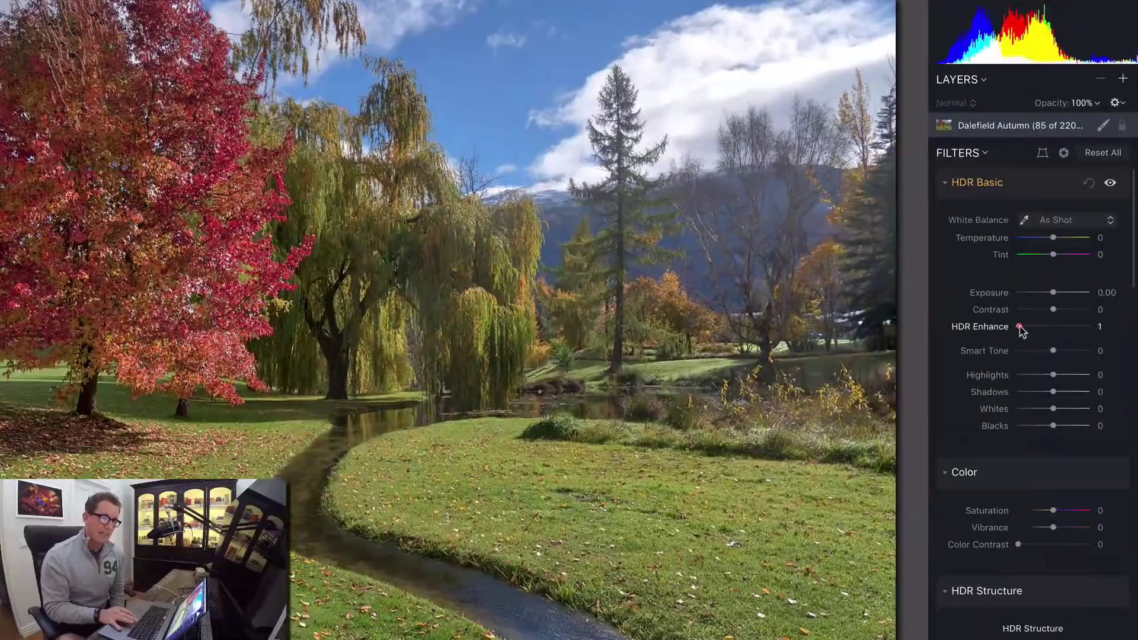
pyautogui.moveTo(1008, 309); pyautogui.dragTo(1061, 352)
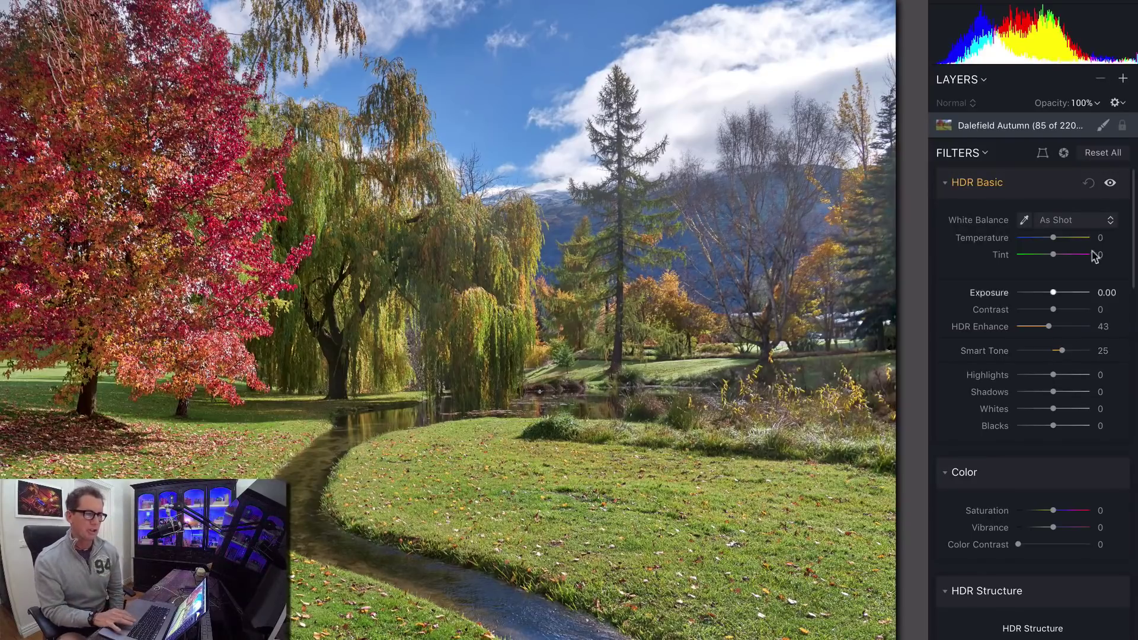
# Step: Add a new adjustment layer and set its Image Radiance to Amount 68, Shadows 28 and Vividness 45
pyautogui.click(1123, 79)
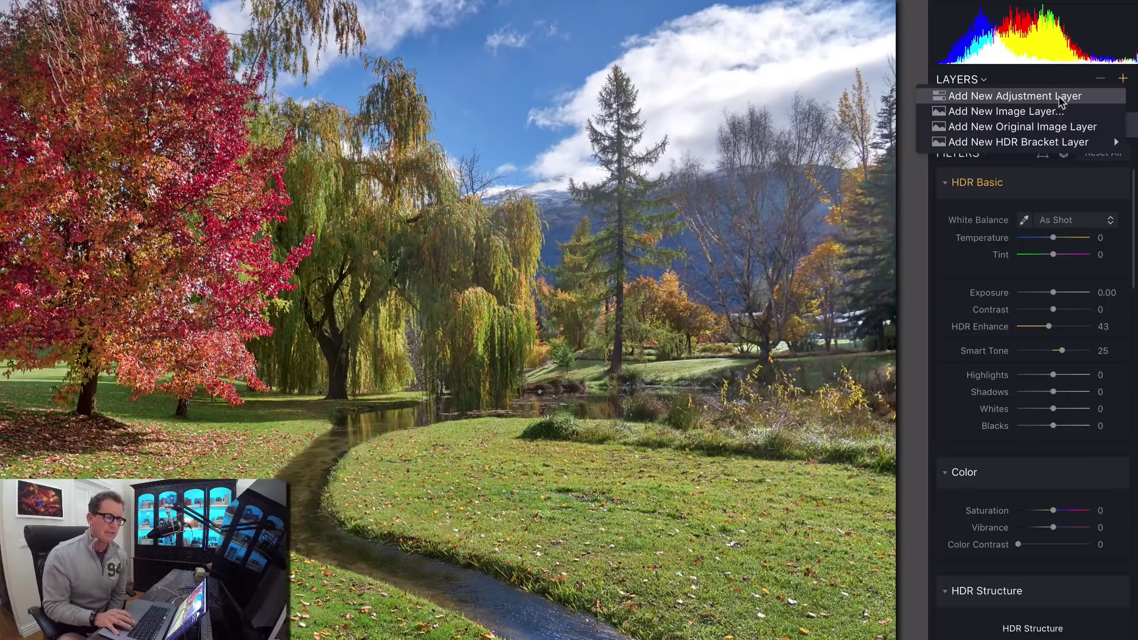
pyautogui.click(1062, 99)
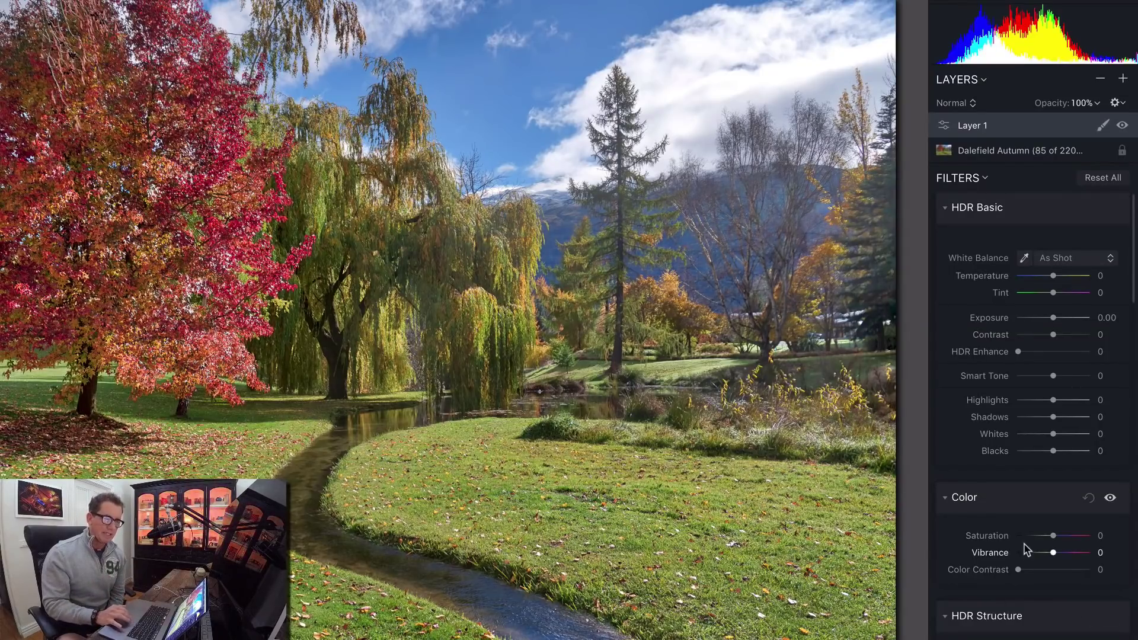
pyautogui.scroll(-3, 1026, 546)
pyautogui.scroll(-10, 1026, 546)
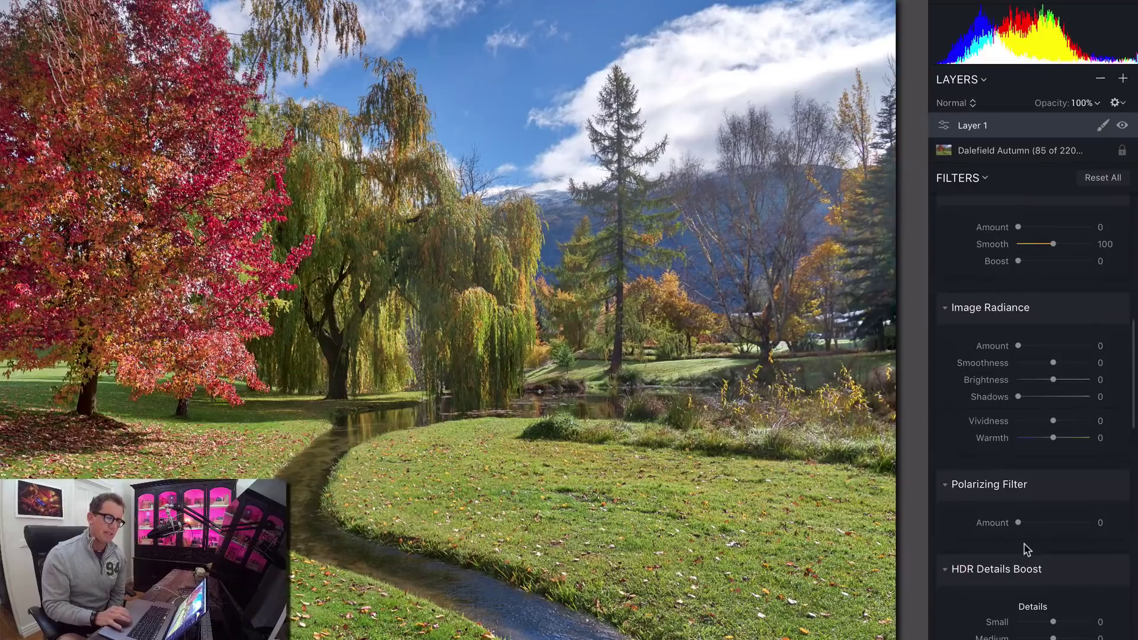
pyautogui.moveTo(1021, 347); pyautogui.dragTo(1068, 349)
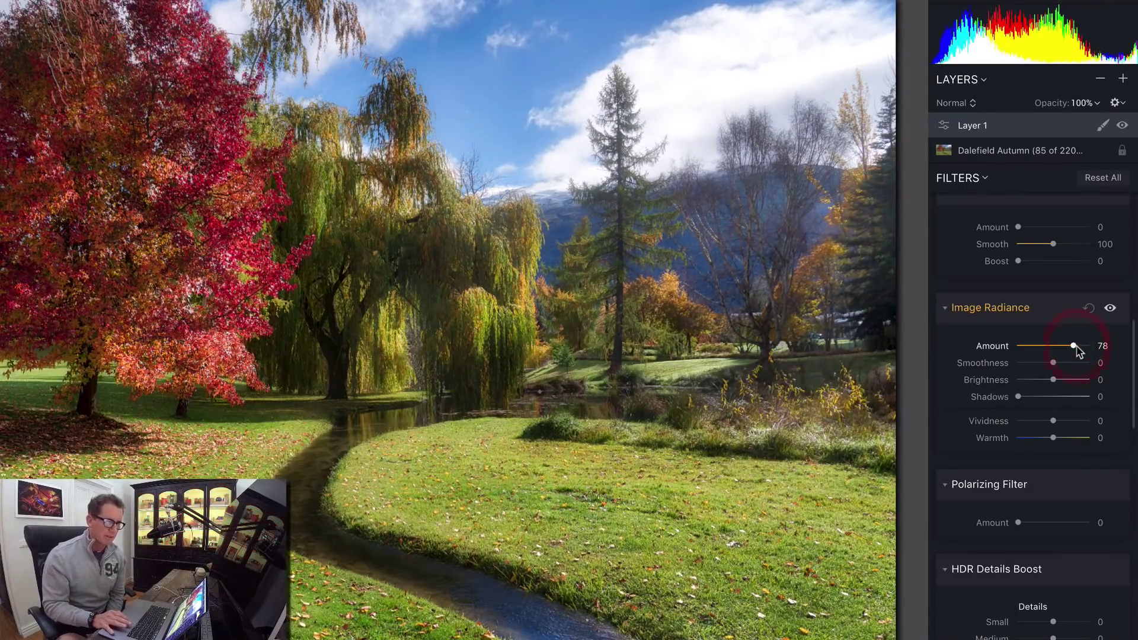
pyautogui.moveTo(1077, 351)
pyautogui.mouseDown()
pyautogui.moveTo(1050, 355)
pyautogui.moveTo(1069, 349)
pyautogui.mouseUp()
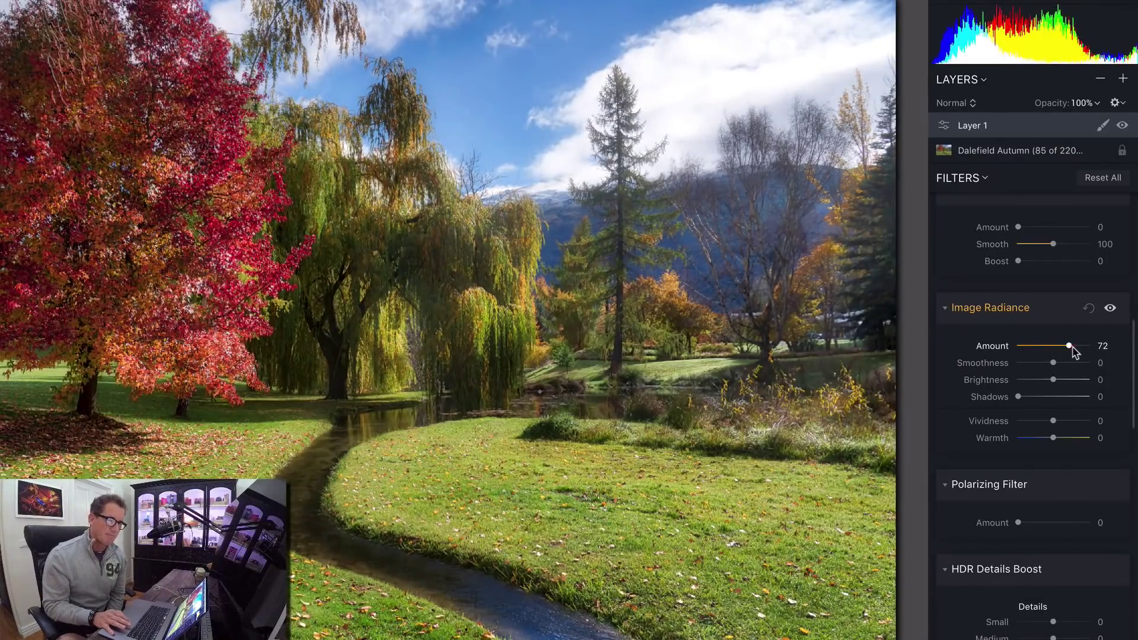
pyautogui.click(1071, 350)
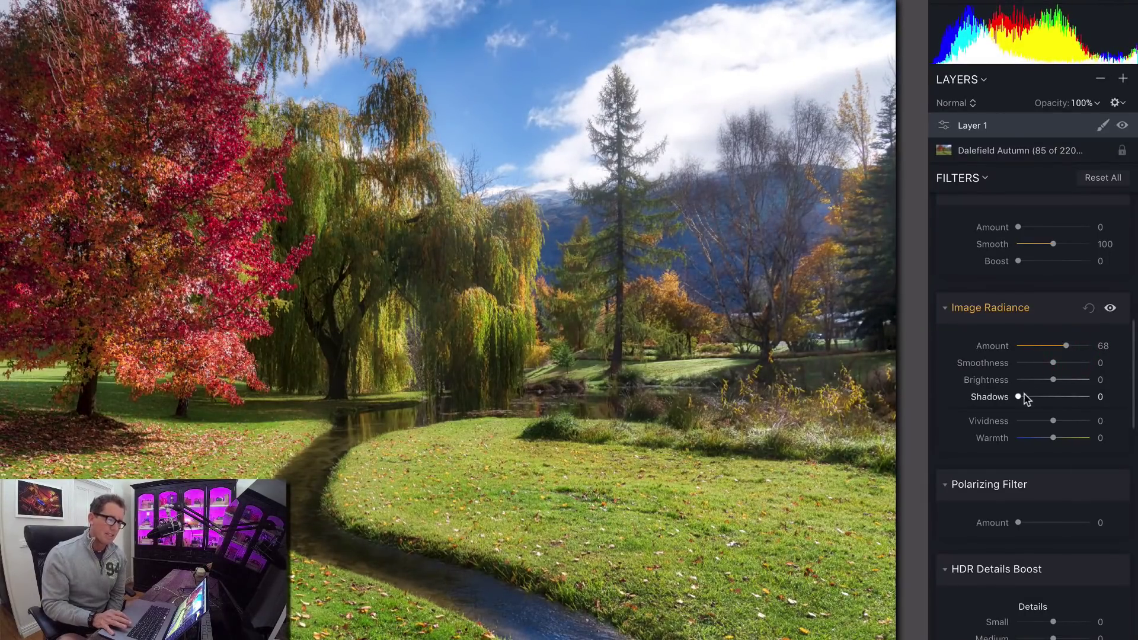
pyautogui.moveTo(1025, 401); pyautogui.dragTo(1074, 425)
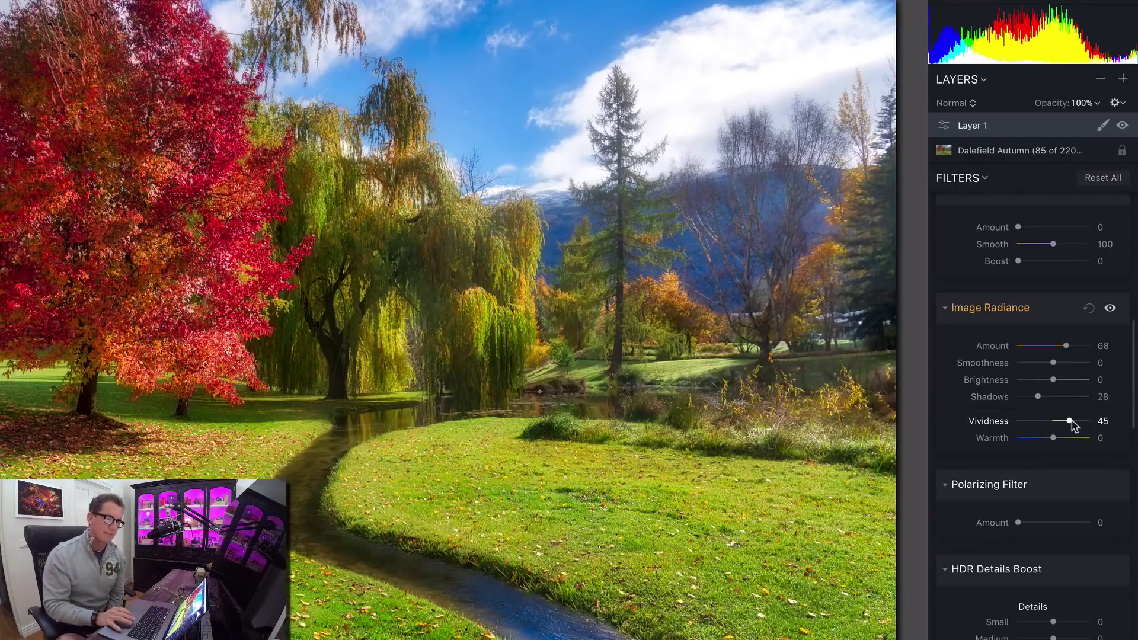
# Step: Switch the Image Radiance filter off and on repeatedly to compare its effect on the photo
pyautogui.click(1111, 309)
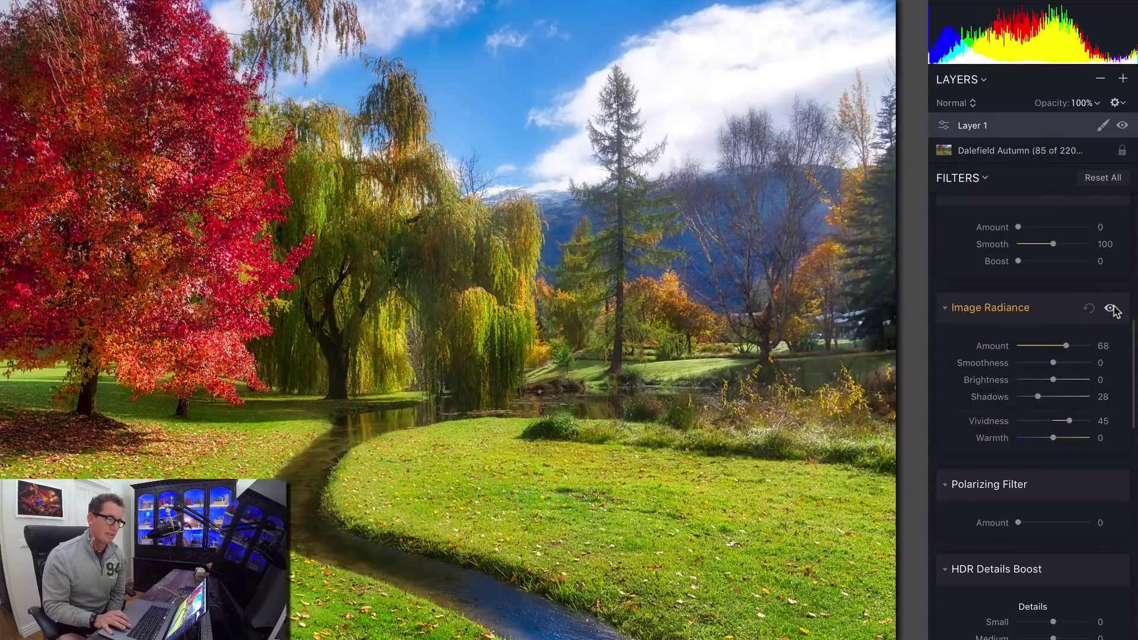
pyautogui.click(1111, 308)
pyautogui.click(1111, 308)
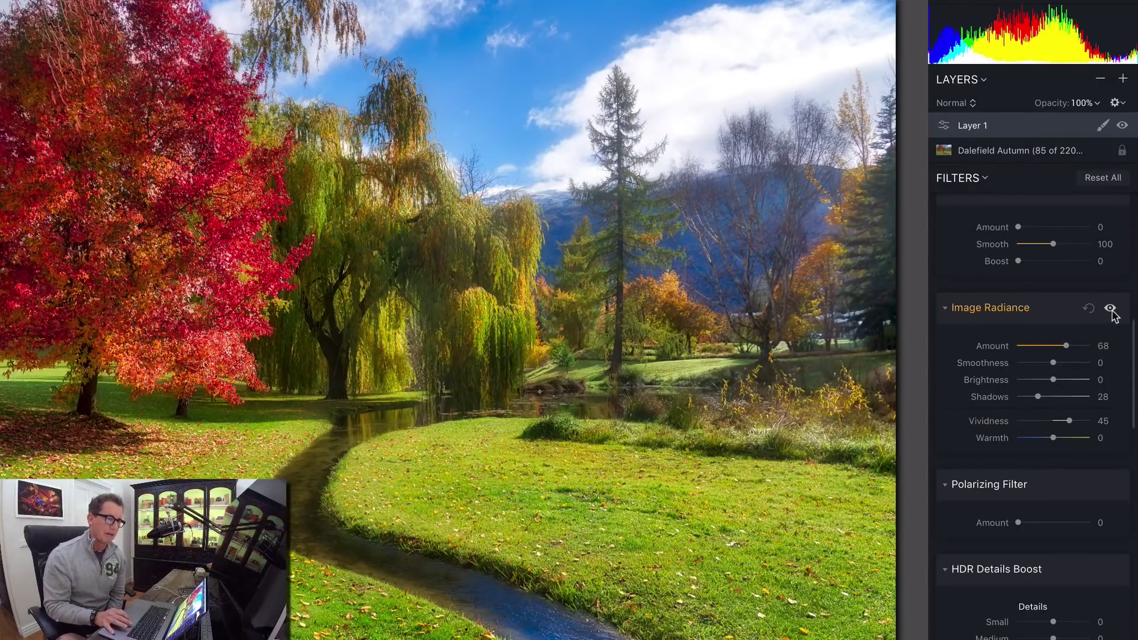
pyautogui.click(1111, 309)
pyautogui.click(1111, 309)
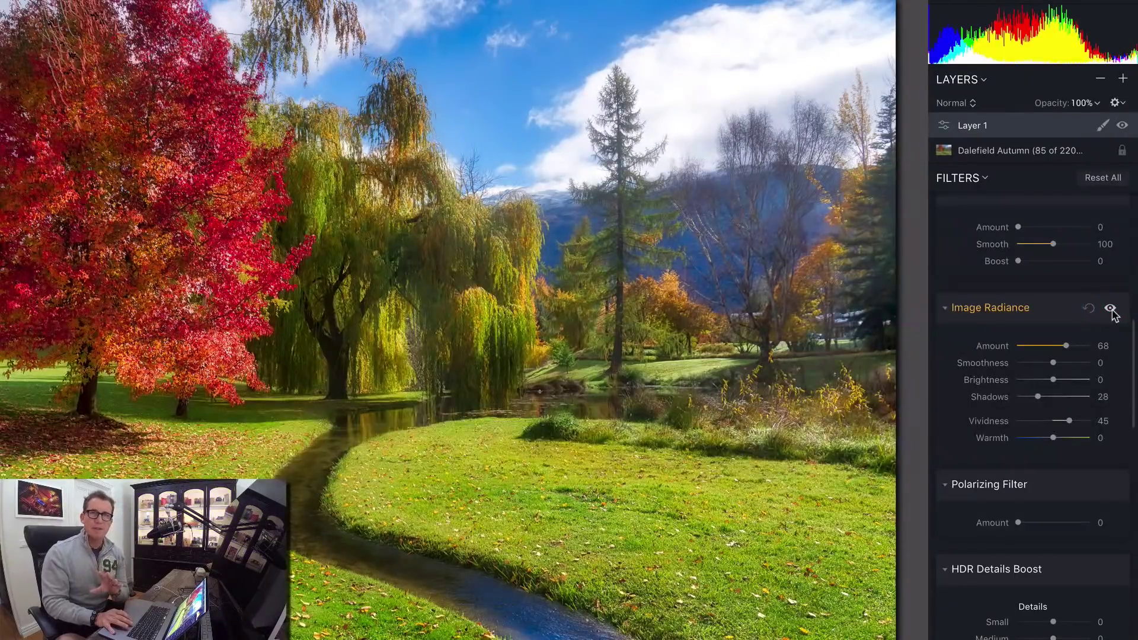
pyautogui.click(1110, 310)
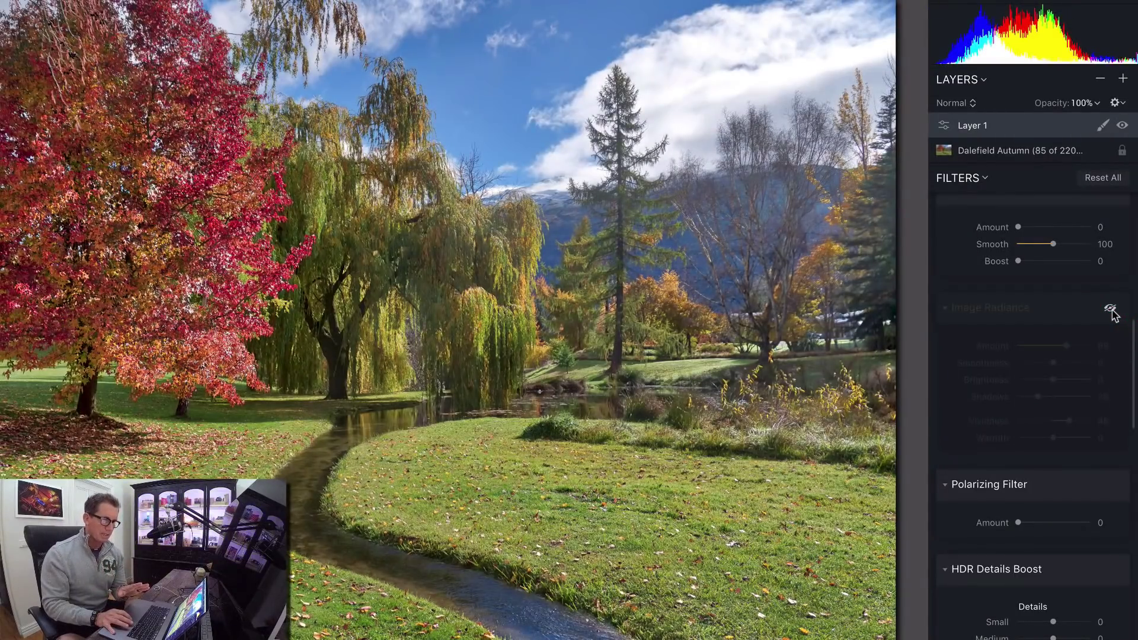
pyautogui.click(1111, 309)
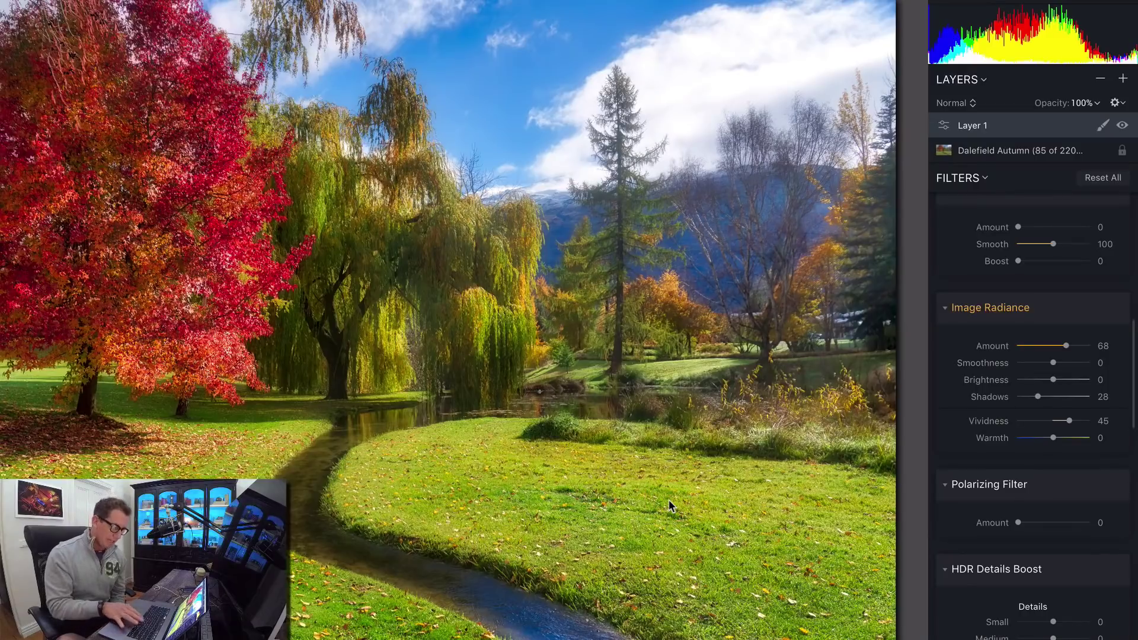
# Step: Paint the adjustment layer's mask over the grass on both sides of the stream with a size 196 brush
pyautogui.press('b')
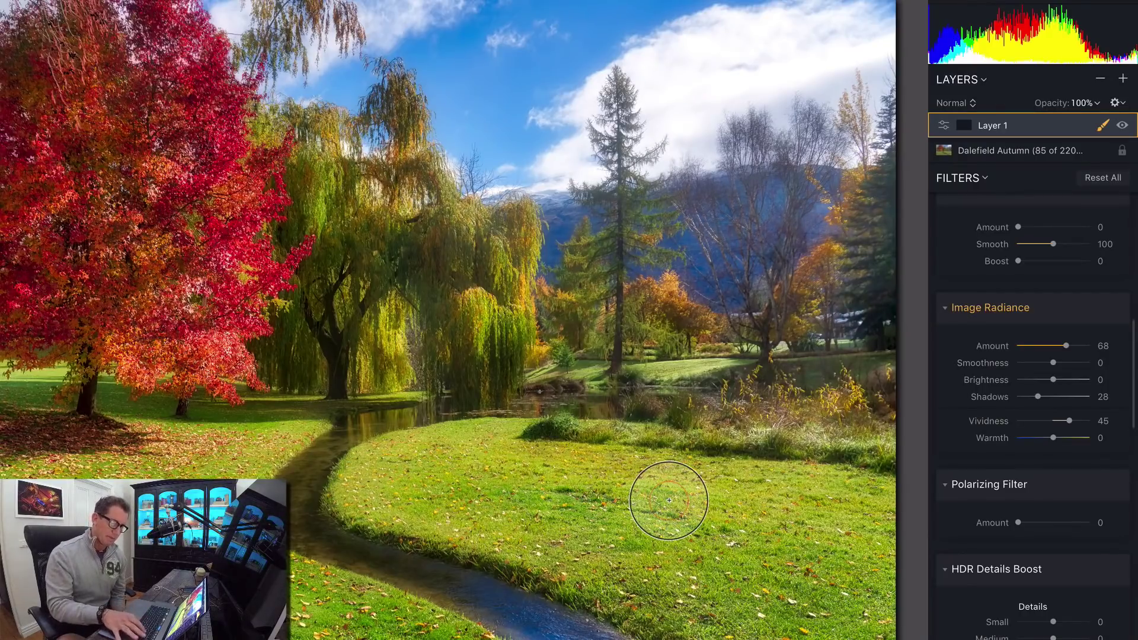
pyautogui.press(']')
pyautogui.press(']')
pyautogui.press(']')
pyautogui.press(']')
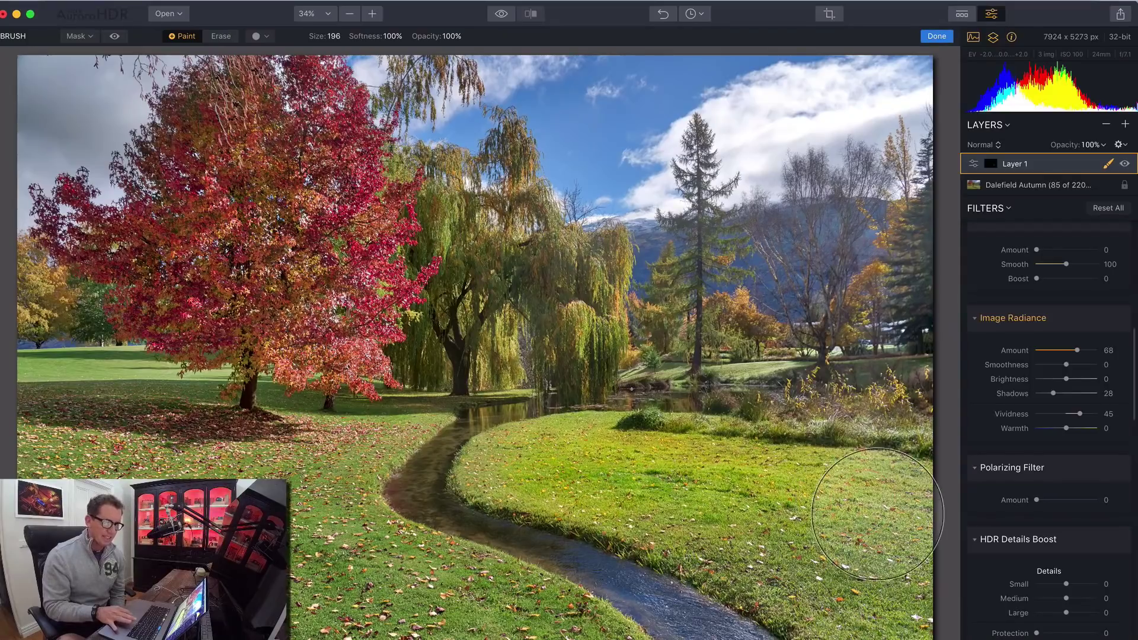
pyautogui.moveTo(856, 512)
pyautogui.mouseDown()
pyautogui.moveTo(590, 480)
pyautogui.moveTo(527, 592)
pyautogui.moveTo(286, 541)
pyautogui.moveTo(293, 501)
pyautogui.moveTo(354, 442)
pyautogui.moveTo(233, 461)
pyautogui.moveTo(46, 388)
pyautogui.moveTo(200, 451)
pyautogui.moveTo(344, 453)
pyautogui.moveTo(360, 435)
pyautogui.moveTo(278, 578)
pyautogui.moveTo(396, 624)
pyautogui.moveTo(543, 637)
pyautogui.moveTo(98, 521)
pyautogui.moveTo(84, 422)
pyautogui.moveTo(172, 415)
pyautogui.moveTo(149, 504)
pyautogui.mouseUp()
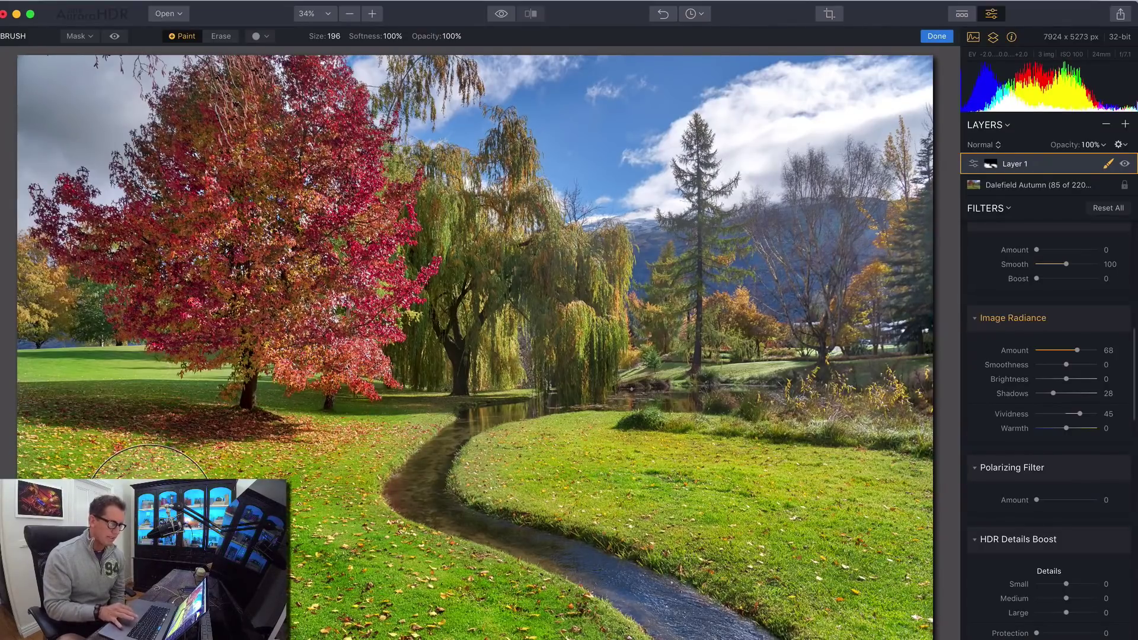
# Step: Check the painted mask with the overlay, hide it again, and reduce the brush size to 136 for the grass beside the stream
pyautogui.click(115, 37)
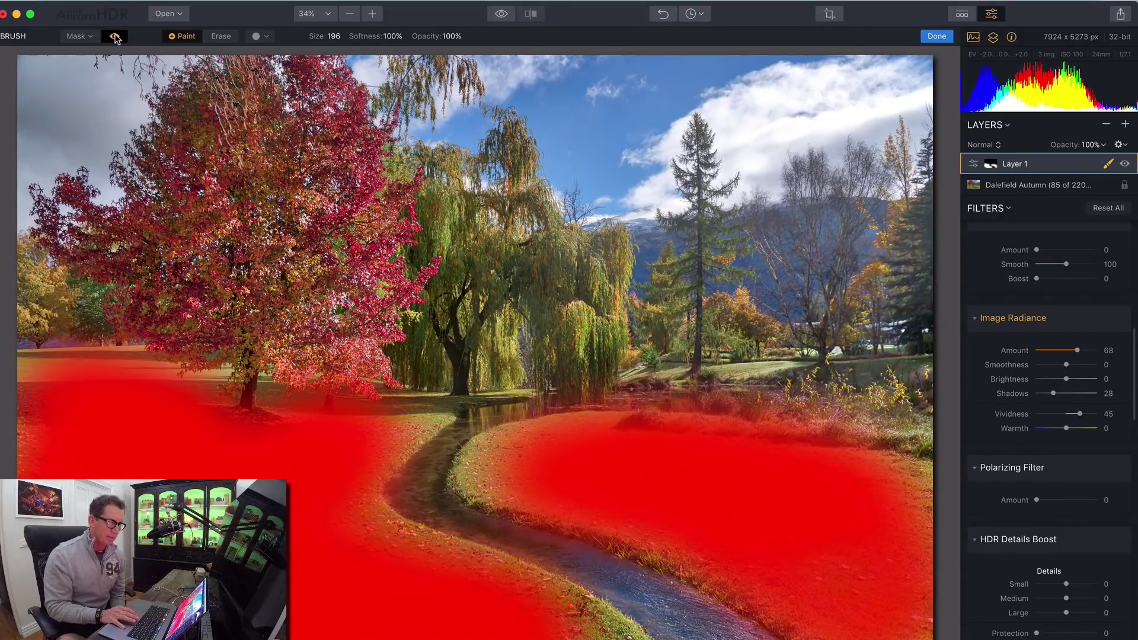
pyautogui.click(115, 37)
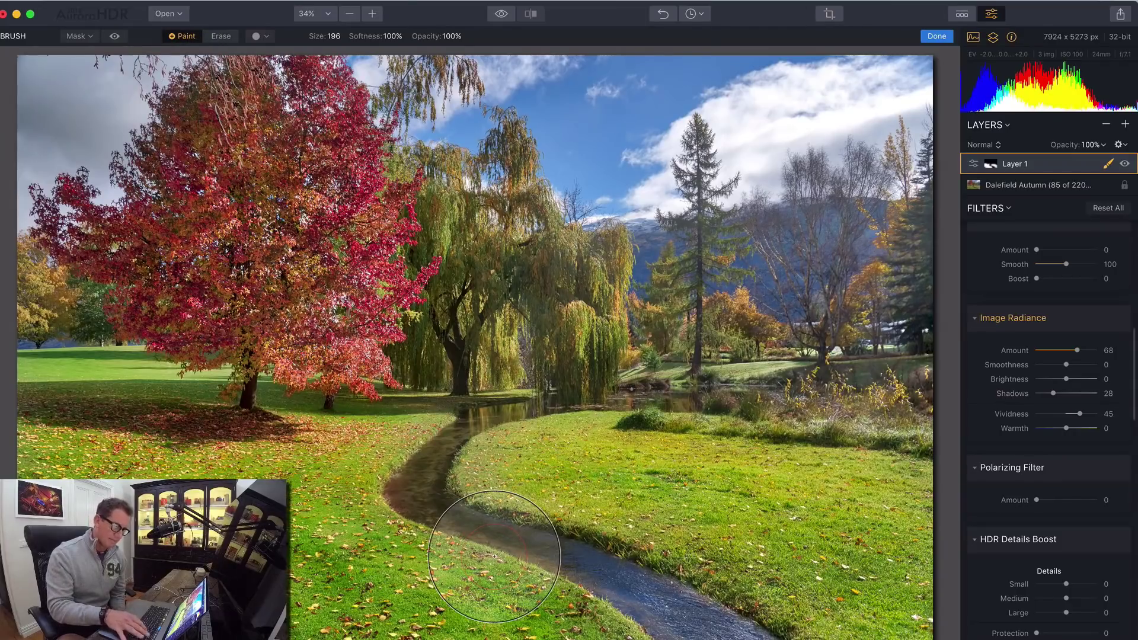
pyautogui.press('[')
pyautogui.press('[')
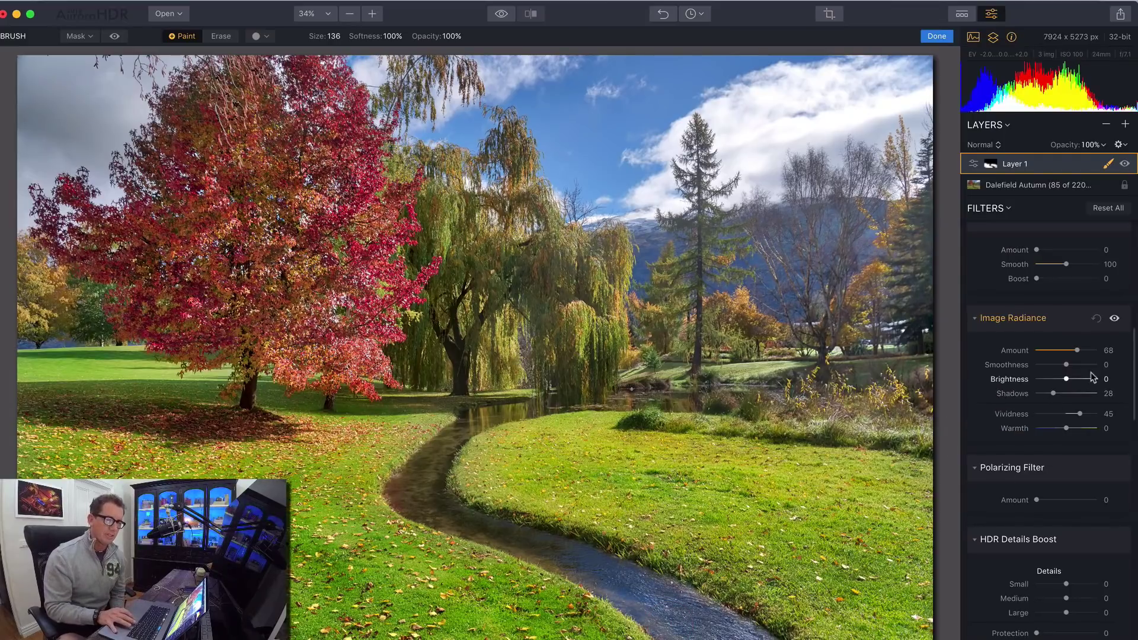
# Step: Readjust the masked layer's Image Radiance to Amount 46, Vividness 53 and Warmth 49, and finish the mask editing
pyautogui.doubleClick(1016, 352)
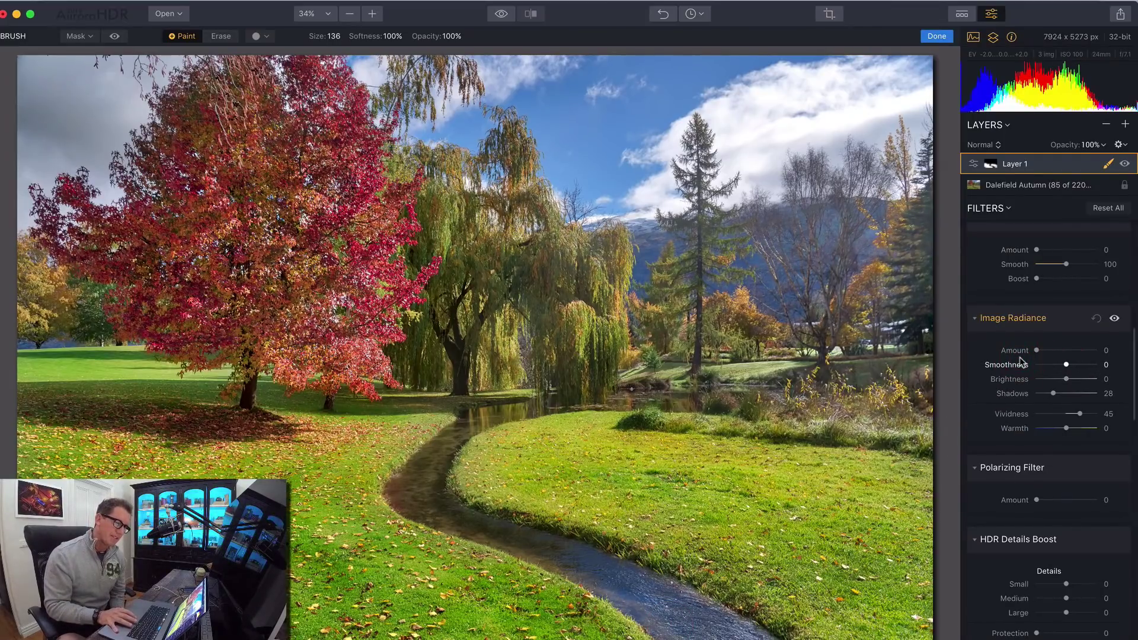
pyautogui.moveTo(1036, 351); pyautogui.dragTo(1085, 352)
pyautogui.moveTo(1081, 414); pyautogui.dragTo(1117, 411)
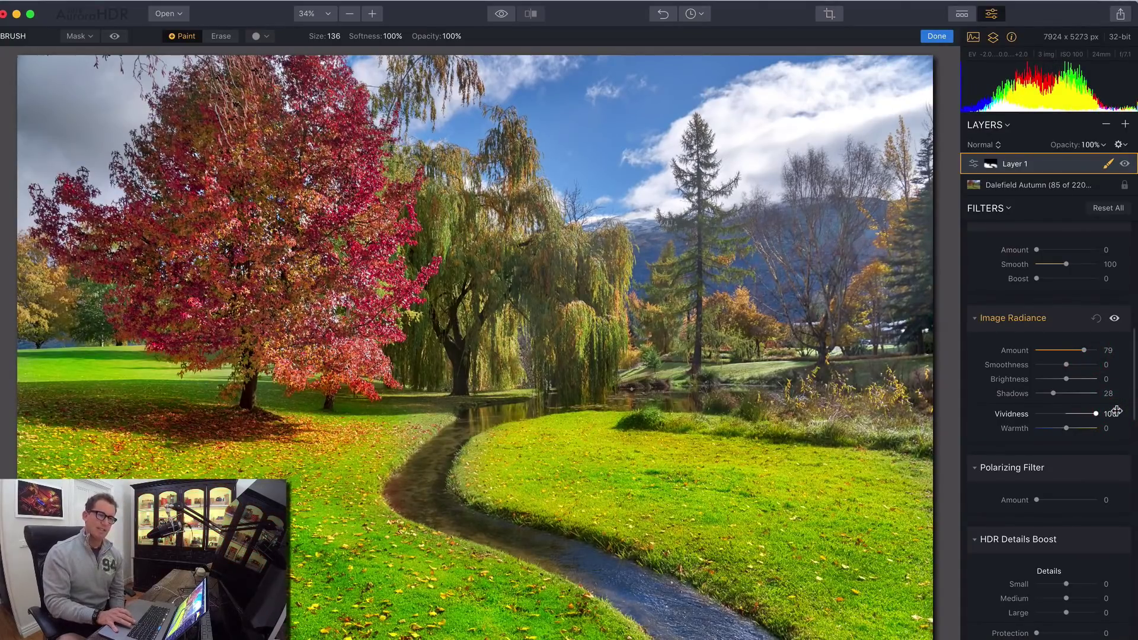
pyautogui.click(1077, 414)
pyautogui.moveTo(1070, 415); pyautogui.dragTo(1088, 417)
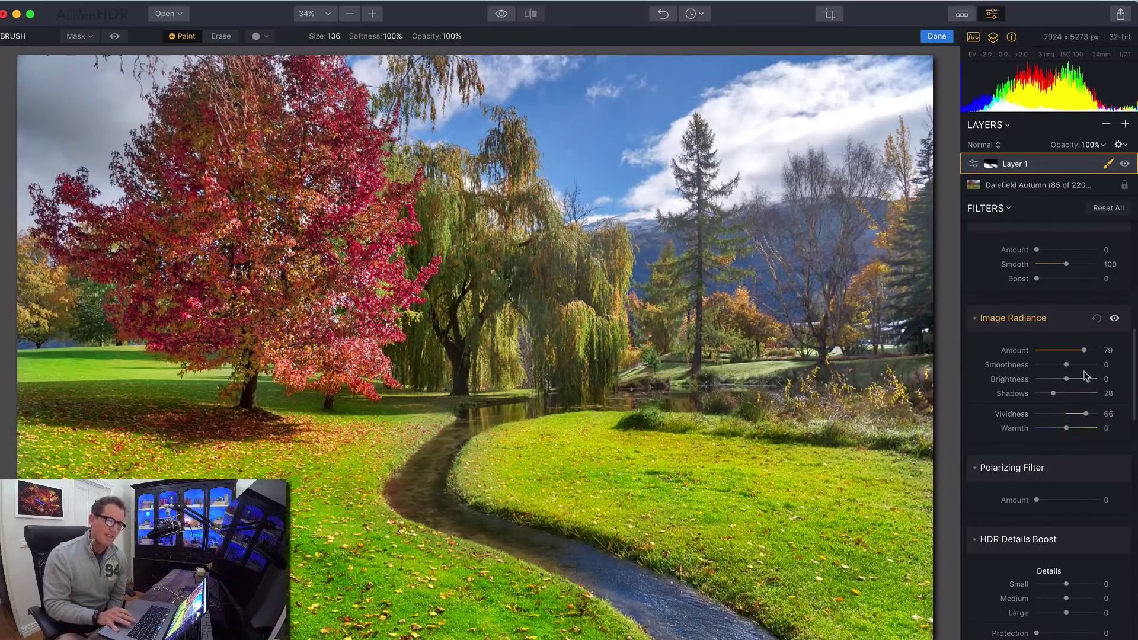
pyautogui.moveTo(1085, 350)
pyautogui.mouseDown()
pyautogui.moveTo(1053, 358)
pyautogui.moveTo(1085, 356)
pyautogui.mouseUp()
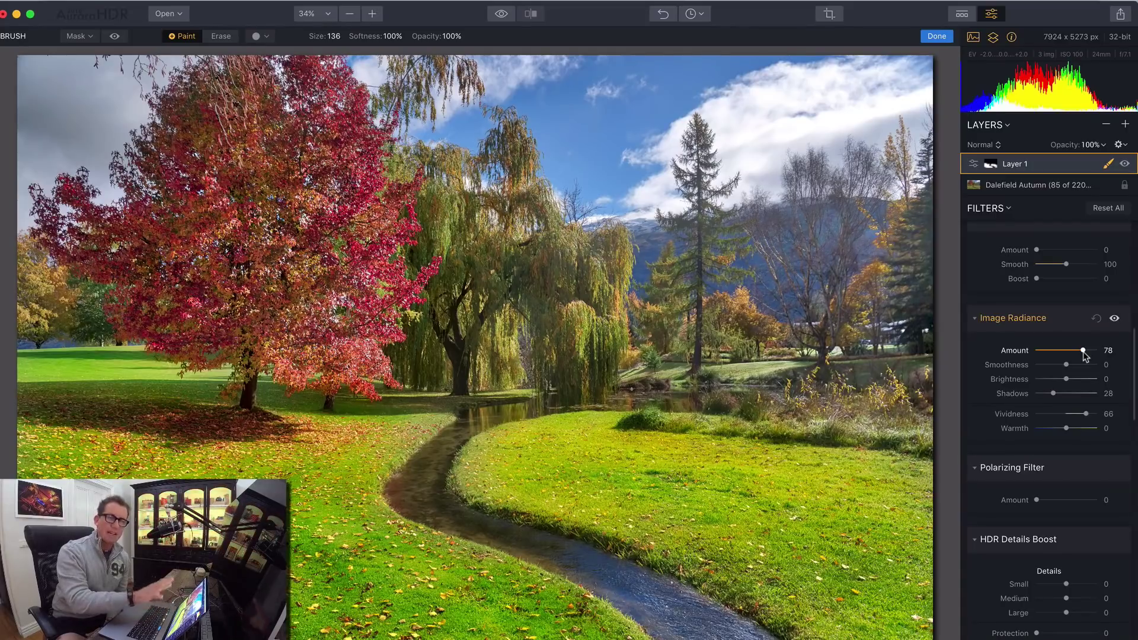
pyautogui.moveTo(1083, 351); pyautogui.dragTo(1065, 351)
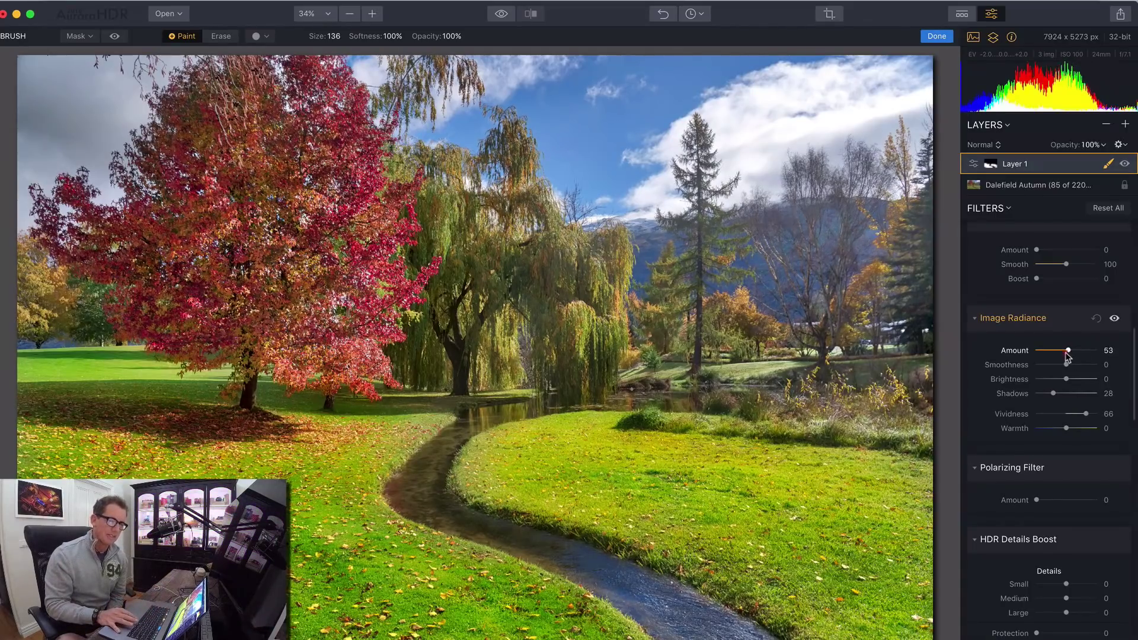
pyautogui.moveTo(1075, 415)
pyautogui.mouseDown()
pyautogui.moveTo(1079, 429)
pyautogui.moveTo(1044, 429)
pyautogui.moveTo(1081, 429)
pyautogui.moveTo(1085, 416)
pyautogui.mouseUp()
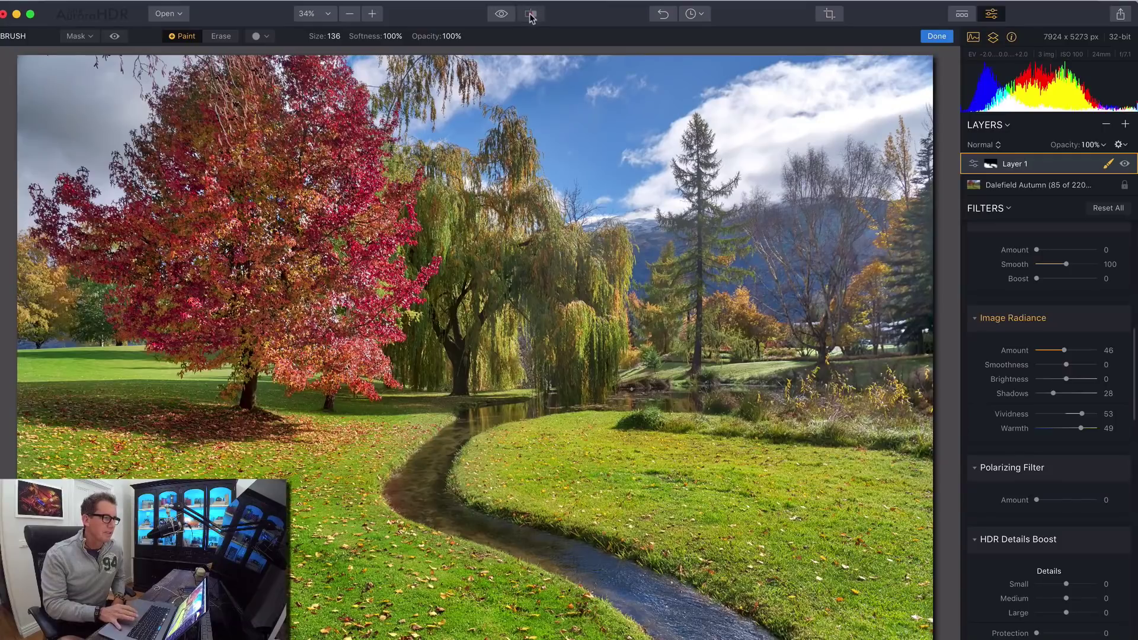
pyautogui.click(936, 37)
# Step: Compare the original and edited photo in split view, moving the divider across the red tree
pyautogui.click(531, 15)
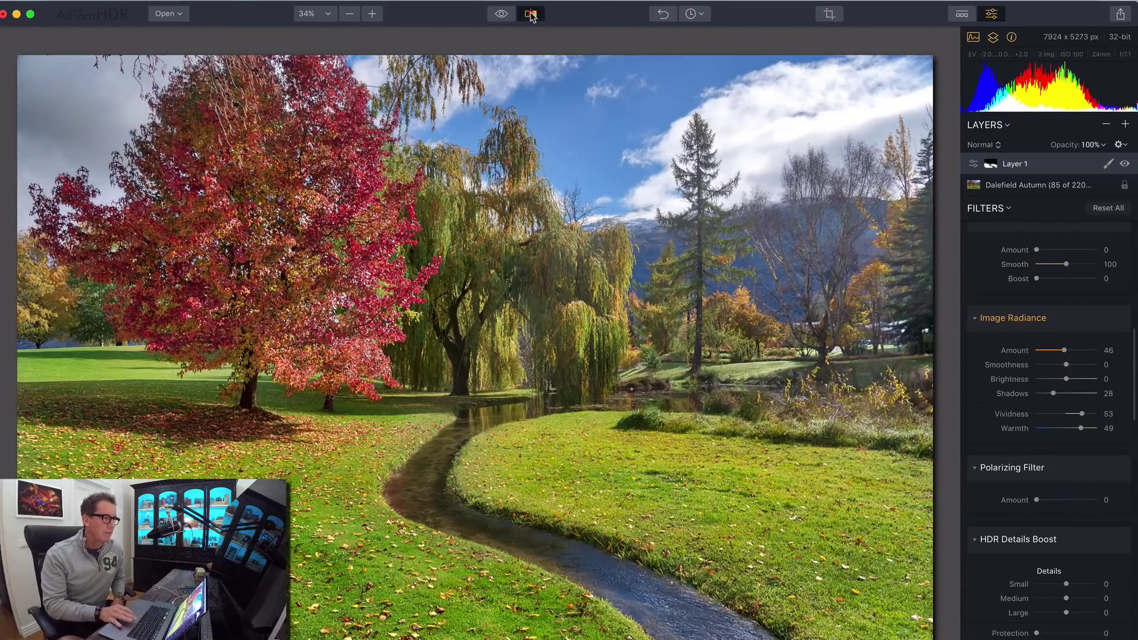
pyautogui.click(532, 15)
pyautogui.moveTo(189, 305); pyautogui.dragTo(240, 277)
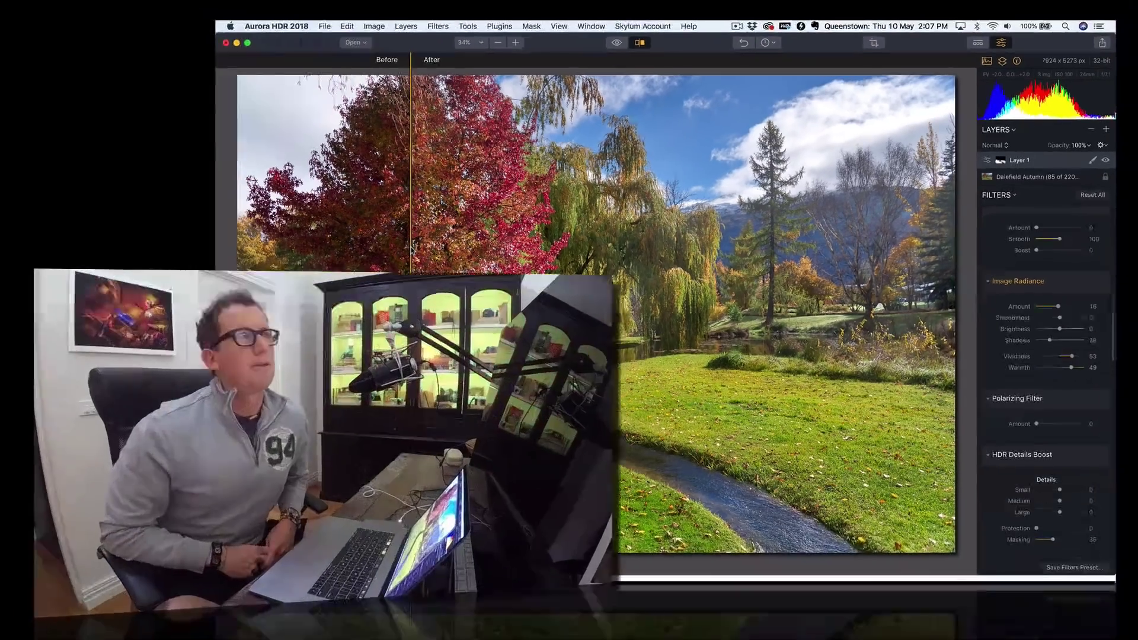